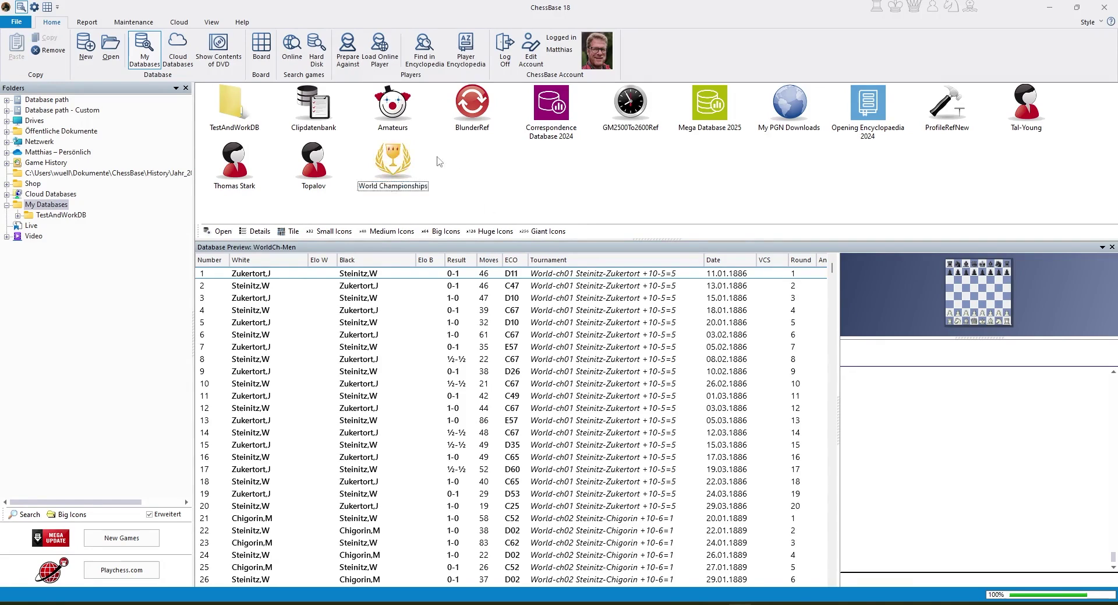
Open the game search mask for the World Championships database.
{"action": "left_click", "coordinate": [401, 165]}
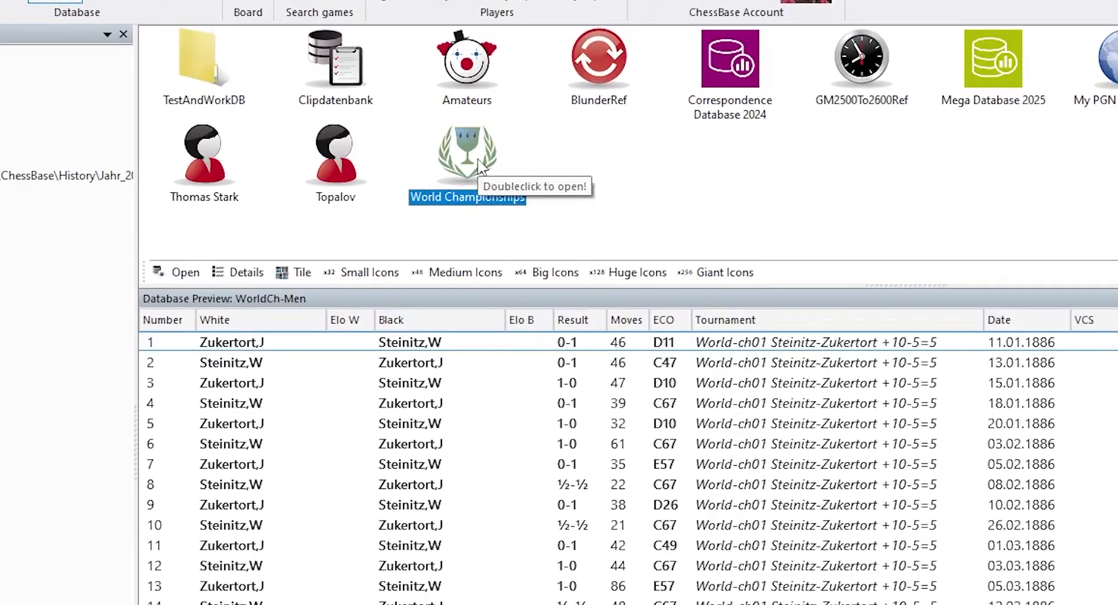
{"action": "right_click", "coordinate": [479, 167]}
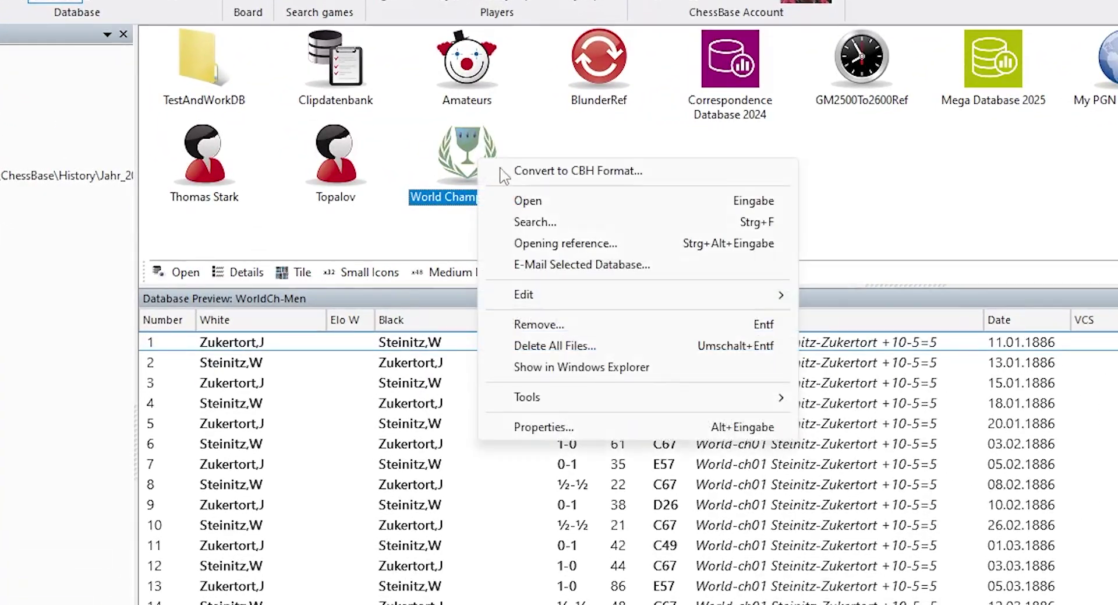
{"action": "left_click", "coordinate": [831, 199]}
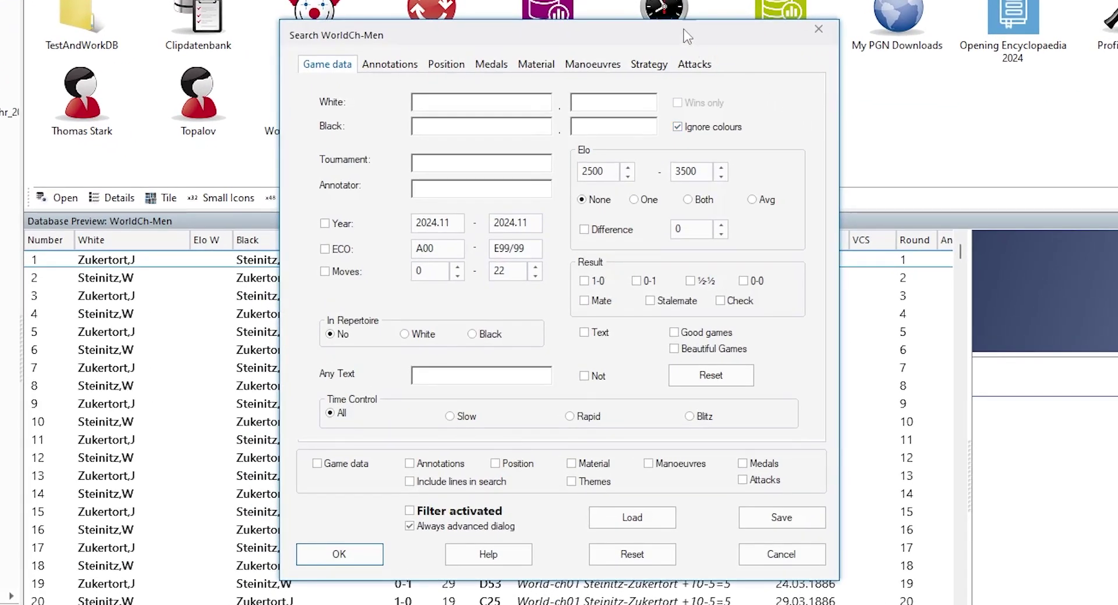
{"action": "left_click_drag", "start_coordinate": [684, 28], "coordinate": [698, 29]}
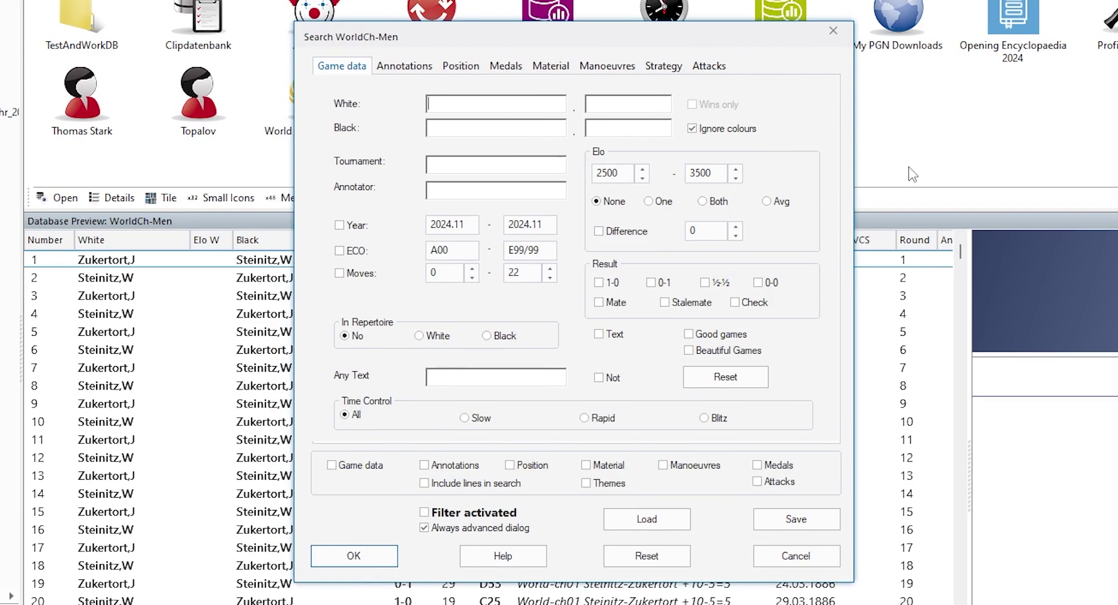
Search the database by strategy theme for games with Space Advantage for White only.
{"action": "left_click", "coordinate": [674, 73]}
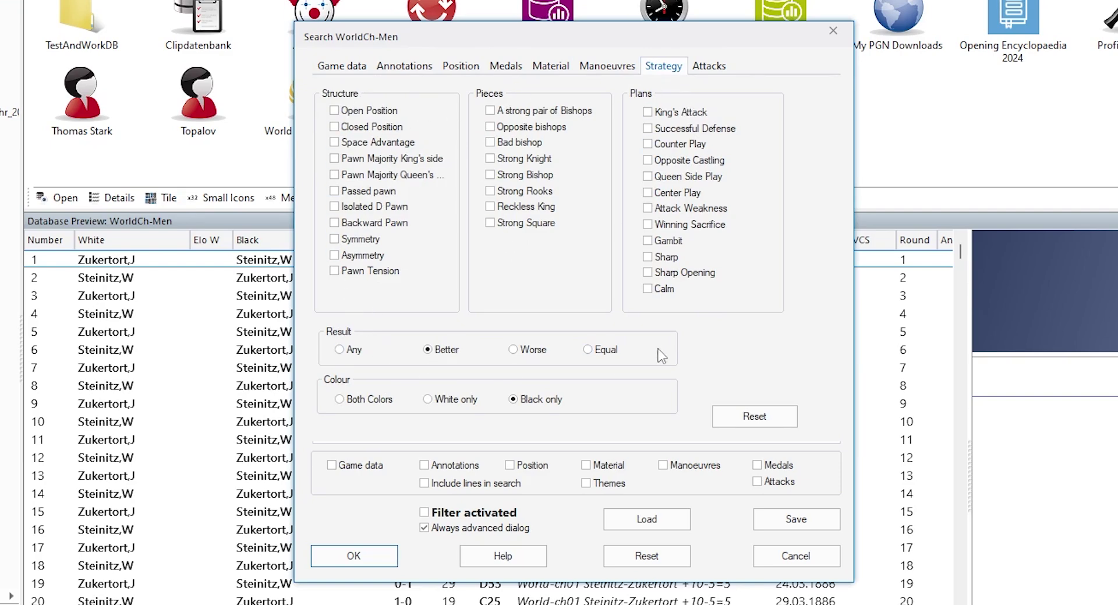
{"action": "left_click", "coordinate": [453, 401]}
{"action": "left_click", "coordinate": [335, 143]}
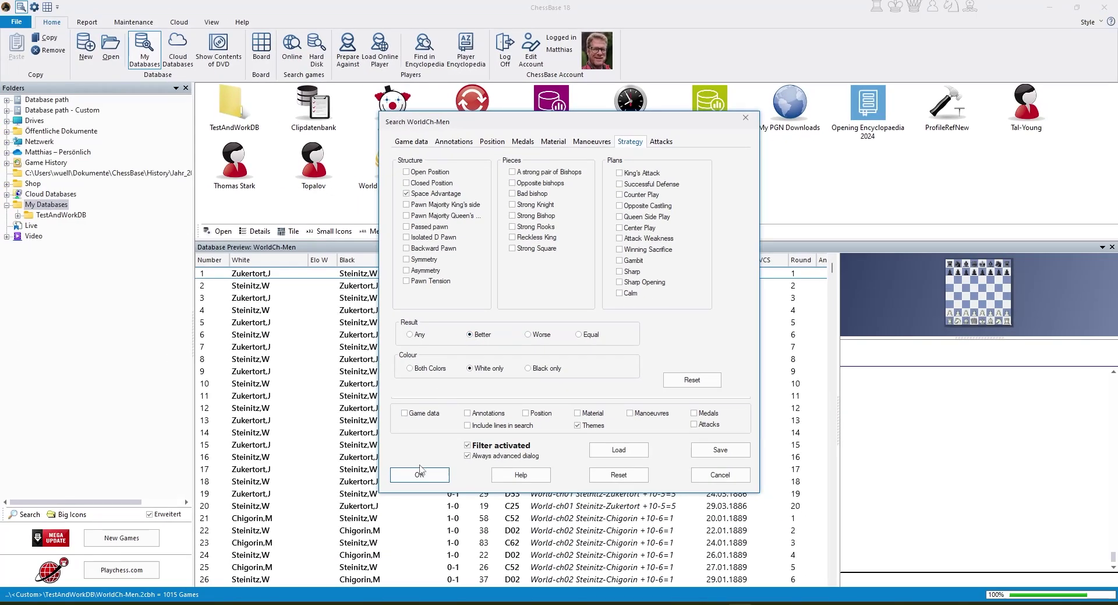
{"action": "left_click", "coordinate": [422, 473]}
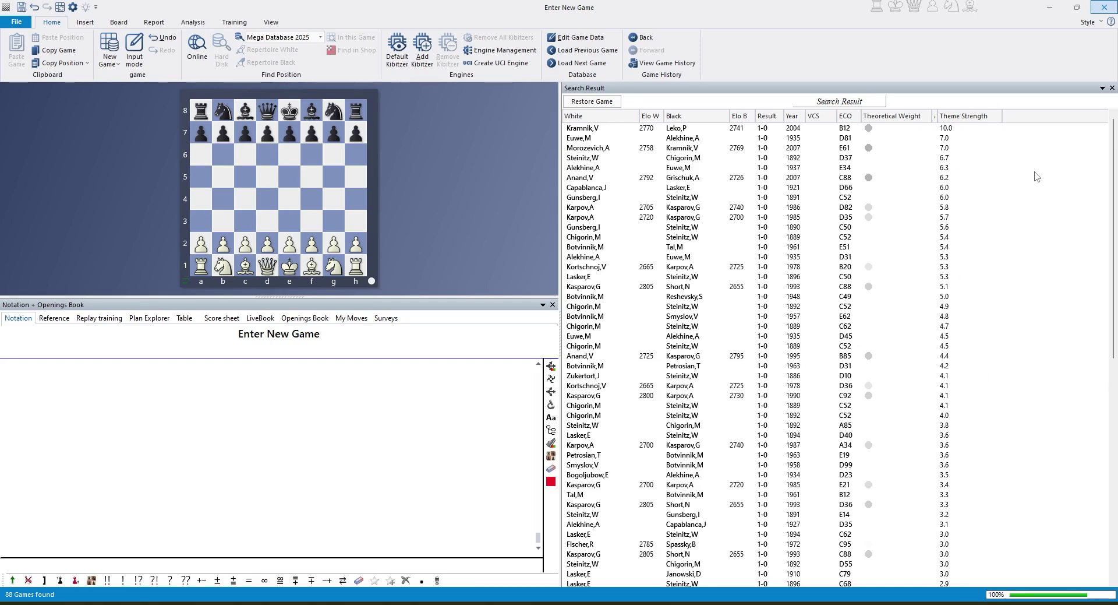
Optimize the search result column widths and widen the Theme Strength column.
{"action": "right_click", "coordinate": [958, 120]}
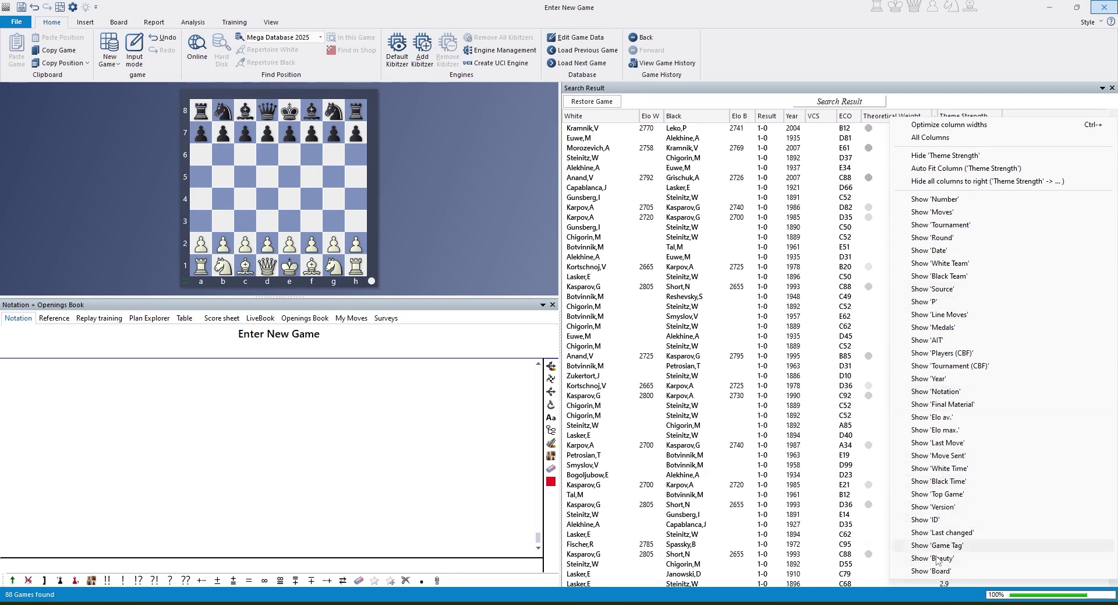
{"action": "left_click", "coordinate": [955, 125]}
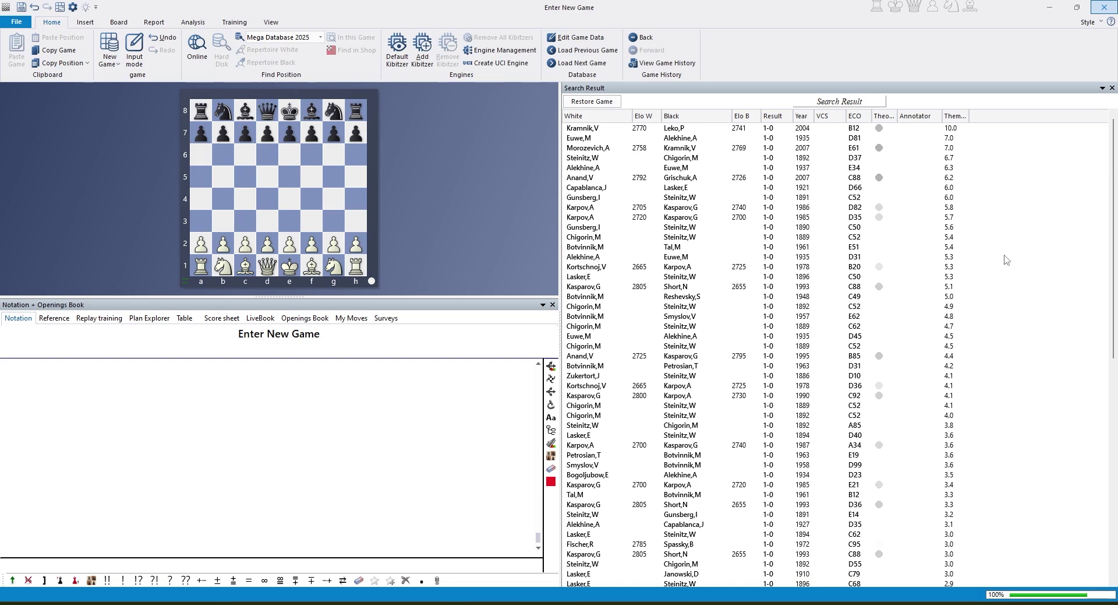
{"action": "left_click_drag", "start_coordinate": [969, 115], "coordinate": [994, 114]}
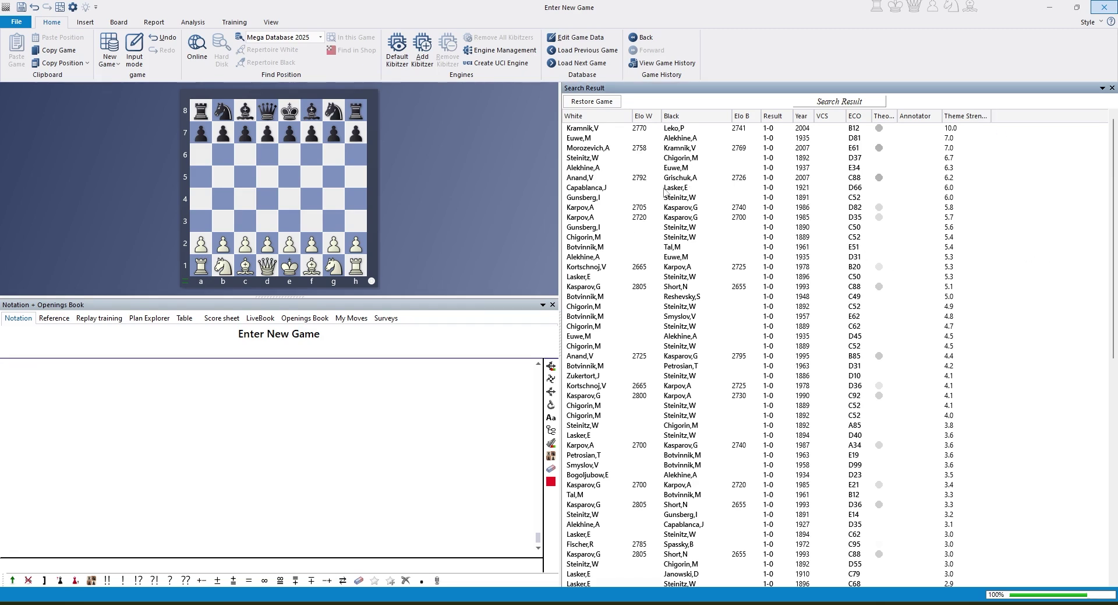
Load the 1892 Steinitz–Chigorin D37 game, annotate its notation with the strategic themes, and adjust the height between board and notation.
{"action": "double_click", "coordinate": [708, 159]}
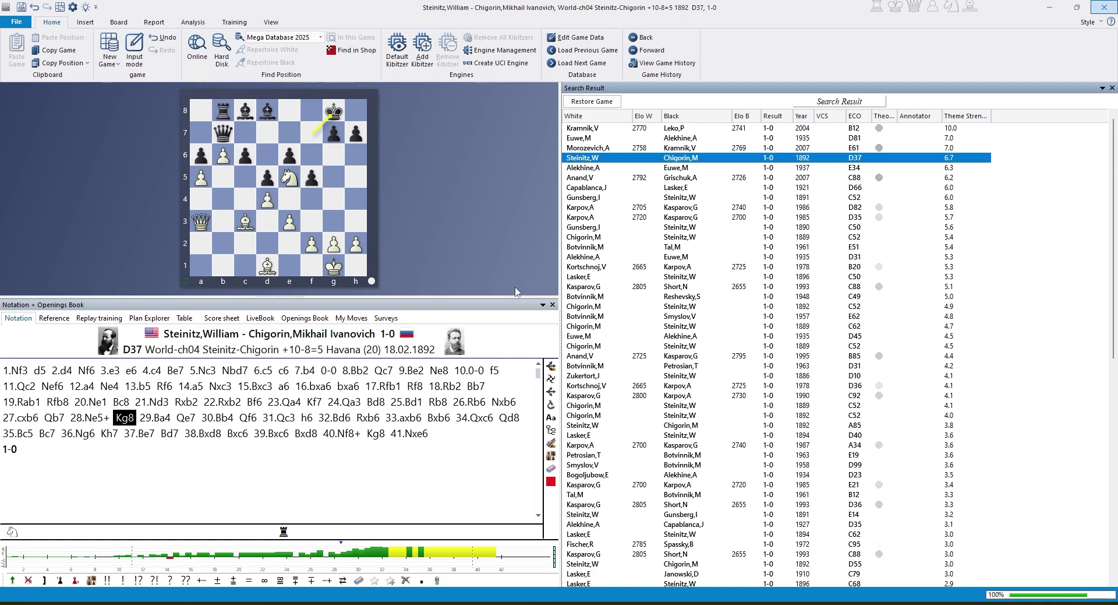
{"action": "left_click_drag", "start_coordinate": [513, 297], "coordinate": [514, 233]}
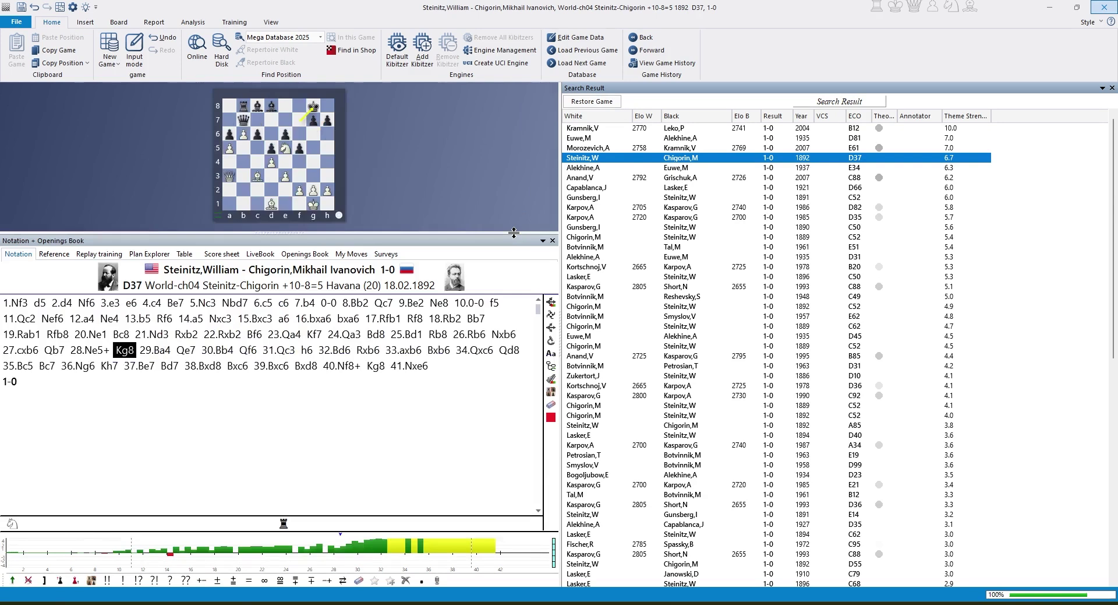
{"action": "left_click", "coordinate": [550, 418]}
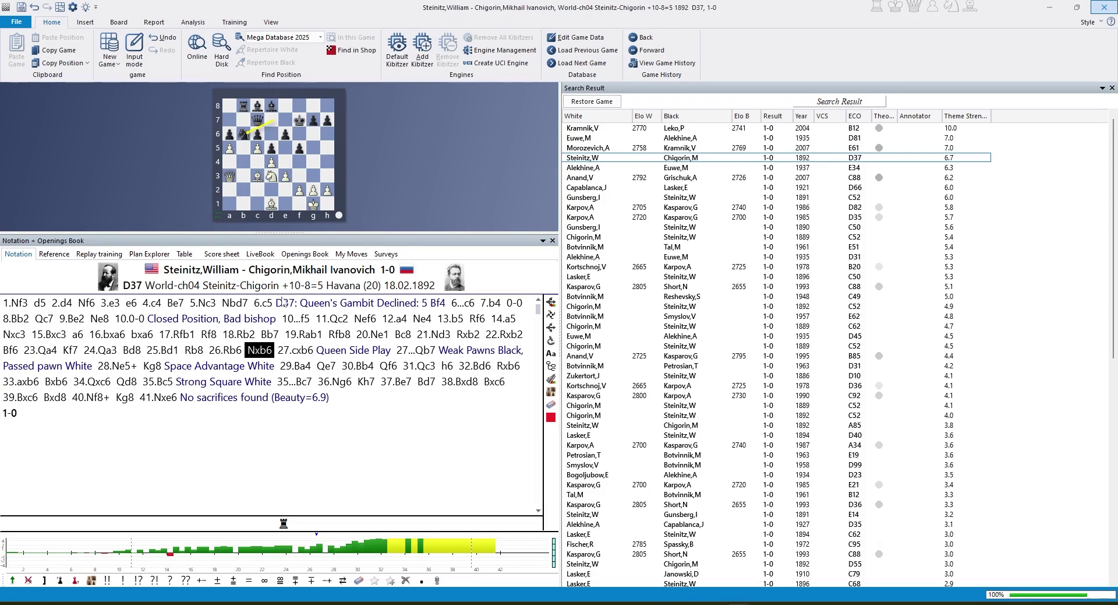
{"action": "left_click_drag", "start_coordinate": [441, 232], "coordinate": [449, 270]}
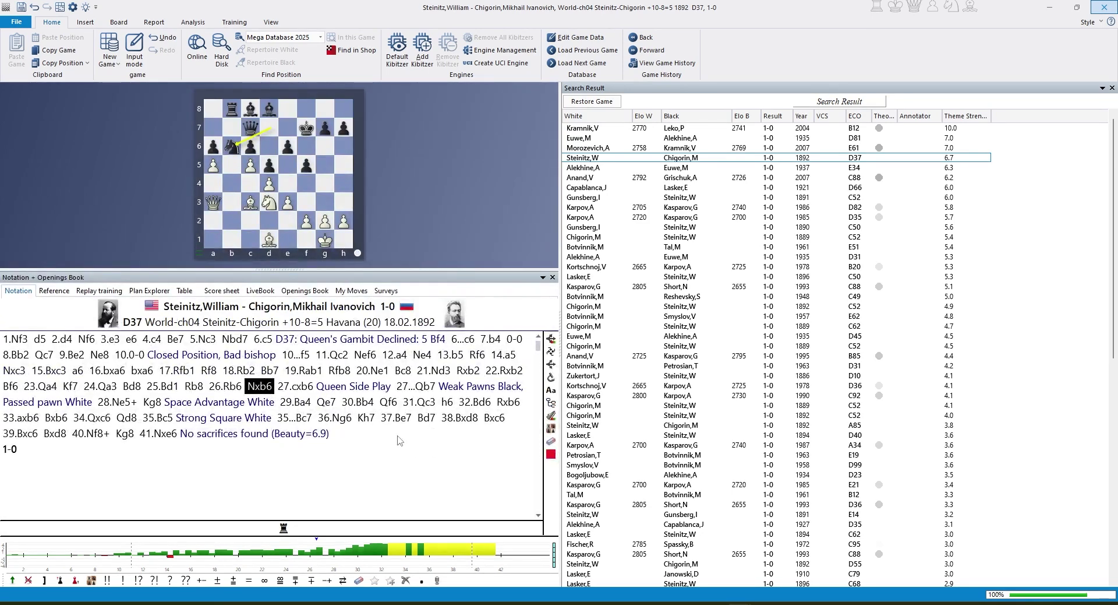
Examine the positions at the theme comments: 28...Kg8, 10.0-0, 27.cxb6, 27...Qb7 and 35.Bc5.
{"action": "left_click", "coordinate": [152, 402]}
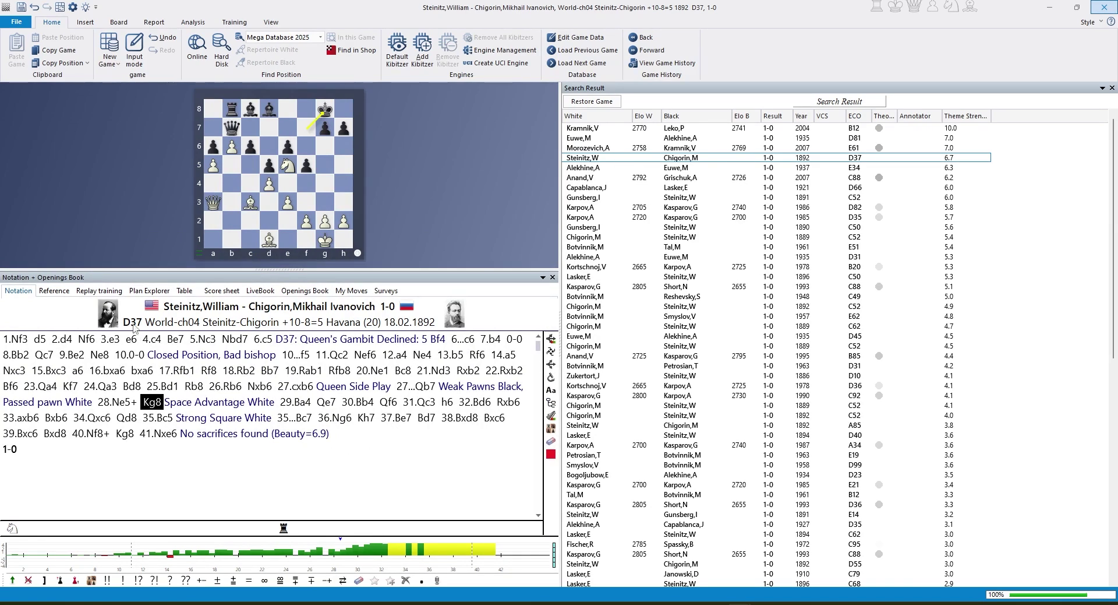
{"action": "left_click", "coordinate": [138, 357]}
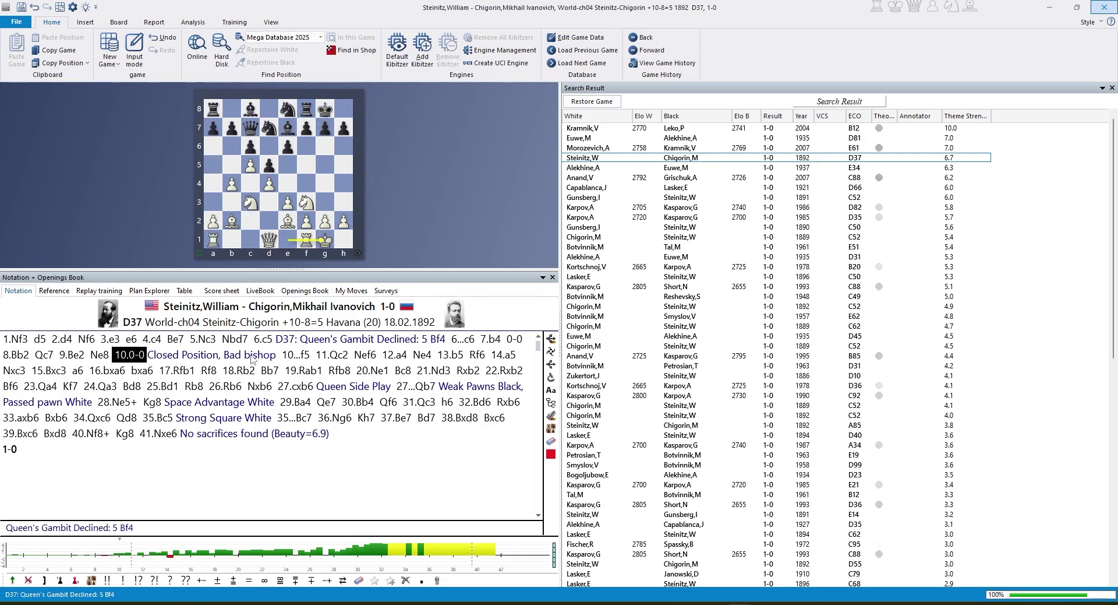
{"action": "left_click", "coordinate": [303, 387]}
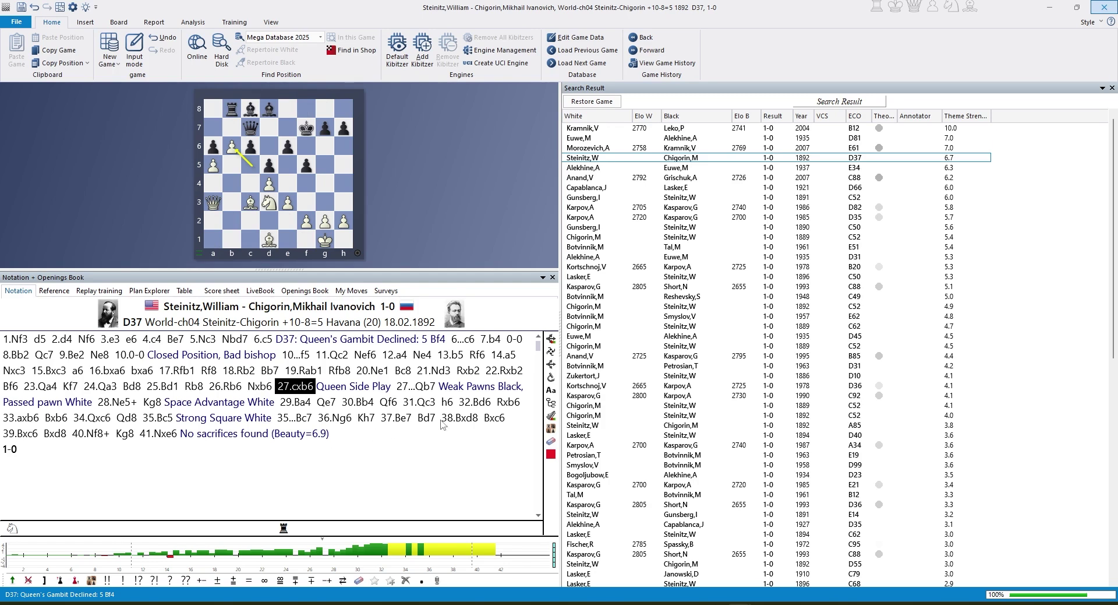
{"action": "left_click", "coordinate": [430, 389]}
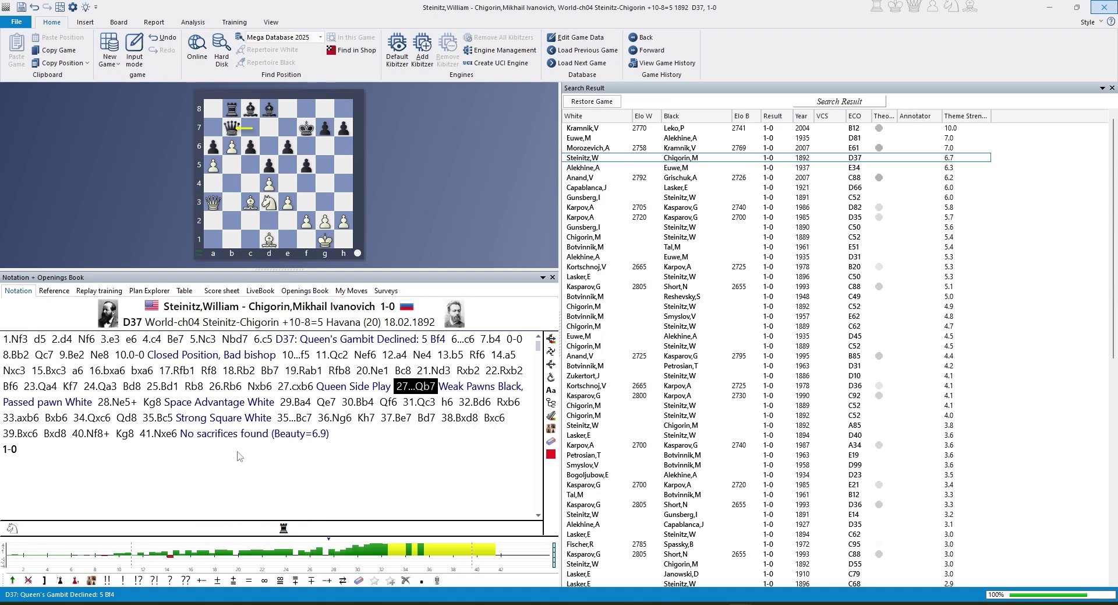
{"action": "left_click", "coordinate": [165, 418]}
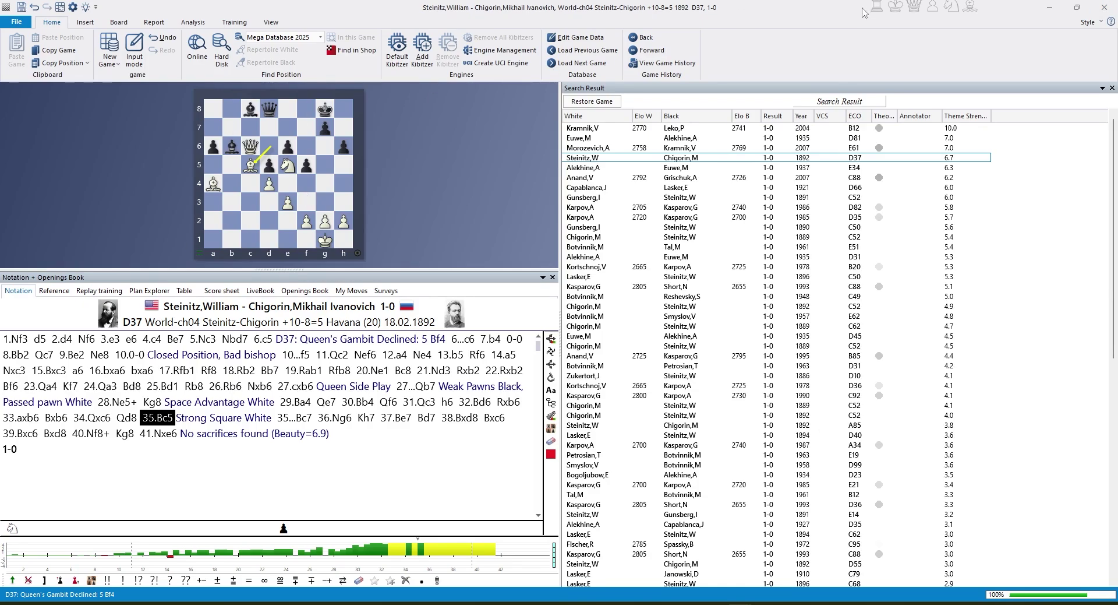
Close the game window, reset the World Championships search criteria, and search for games with Strong Rooks for Black only.
{"action": "left_click", "coordinate": [1105, 7]}
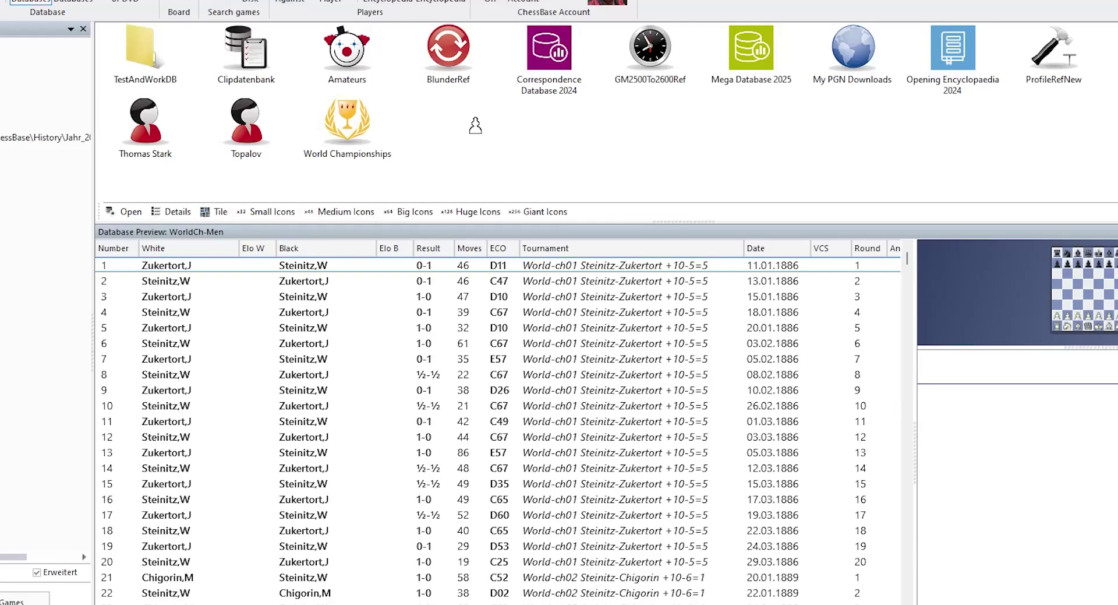
{"action": "key", "text": "ctrl+f"}
{"action": "left_click", "coordinate": [628, 116]}
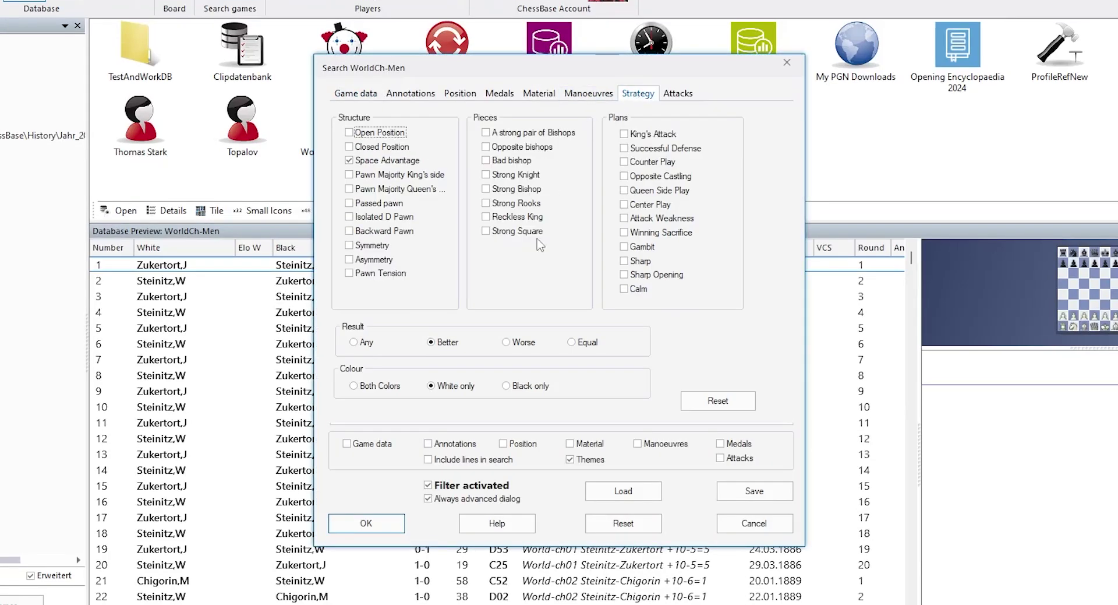
{"action": "left_click", "coordinate": [632, 522]}
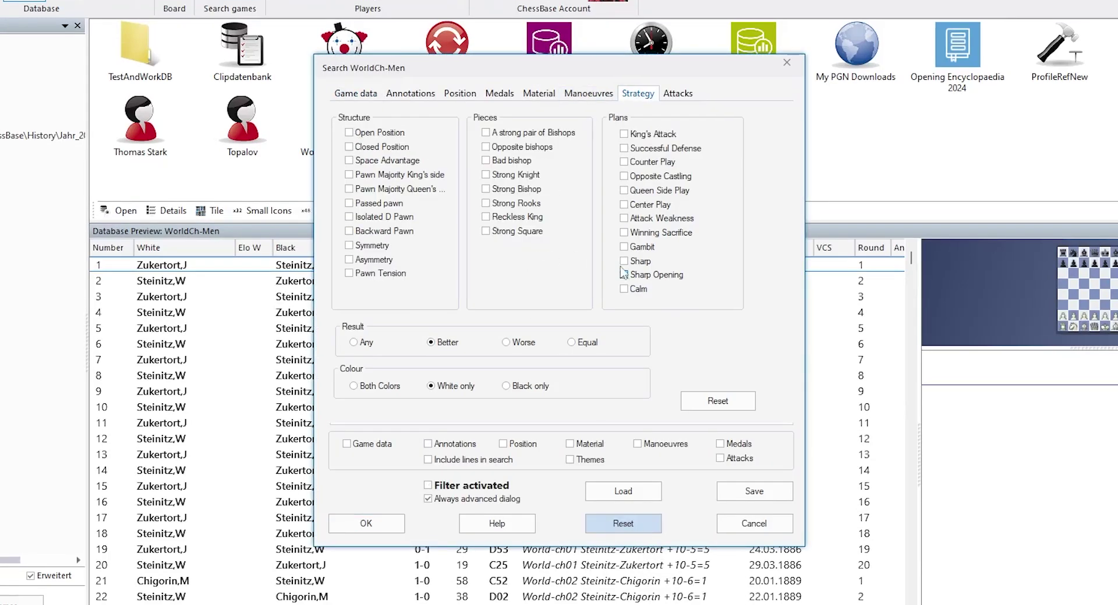
{"action": "left_click", "coordinate": [524, 203]}
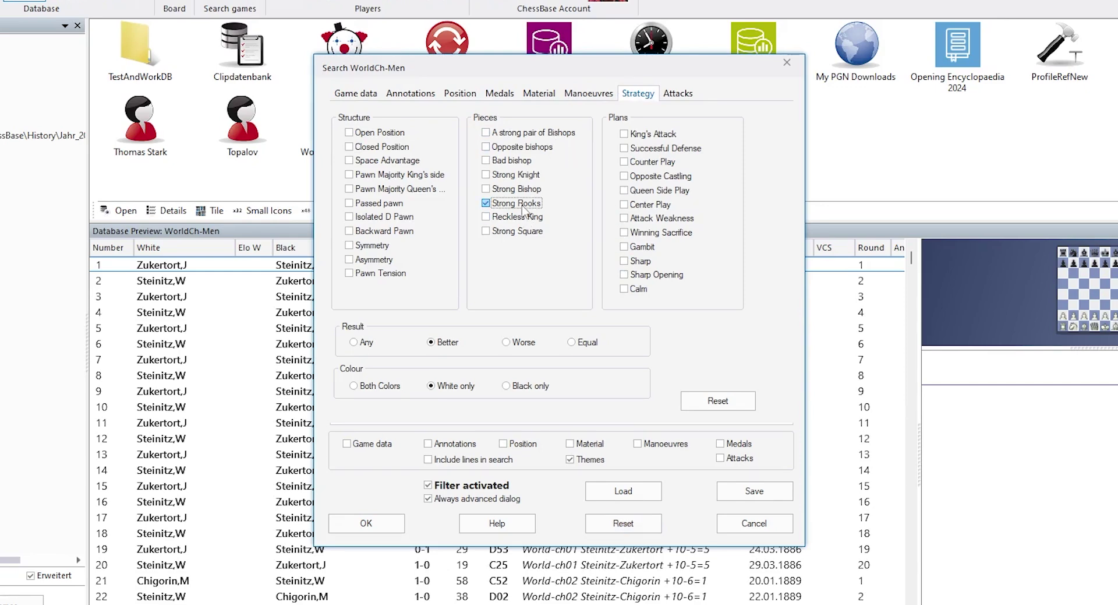
{"action": "left_click", "coordinate": [506, 385]}
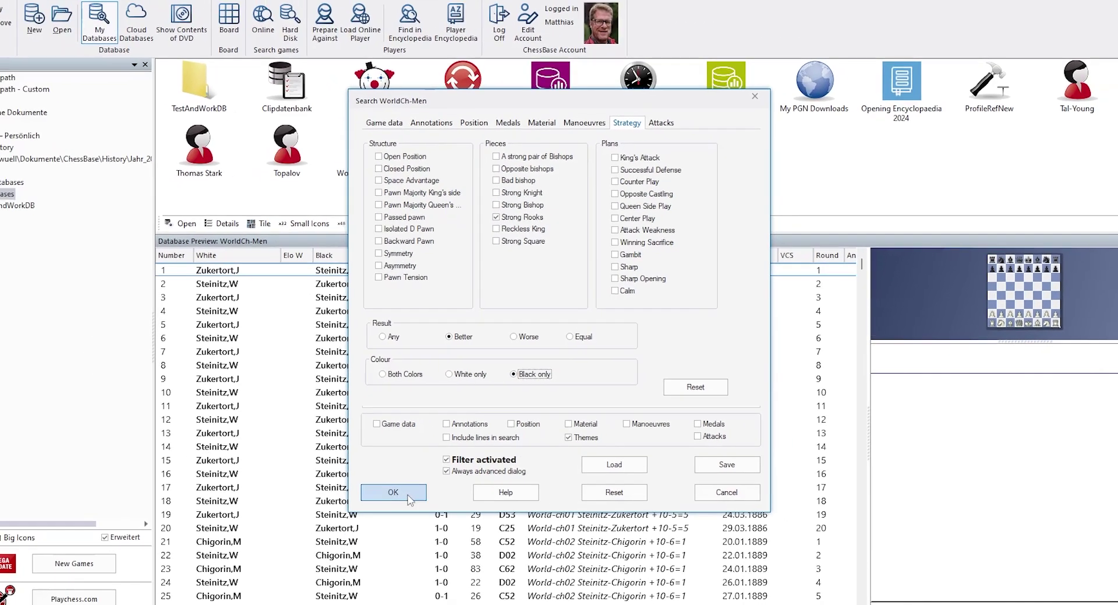
{"action": "key", "text": "Return"}
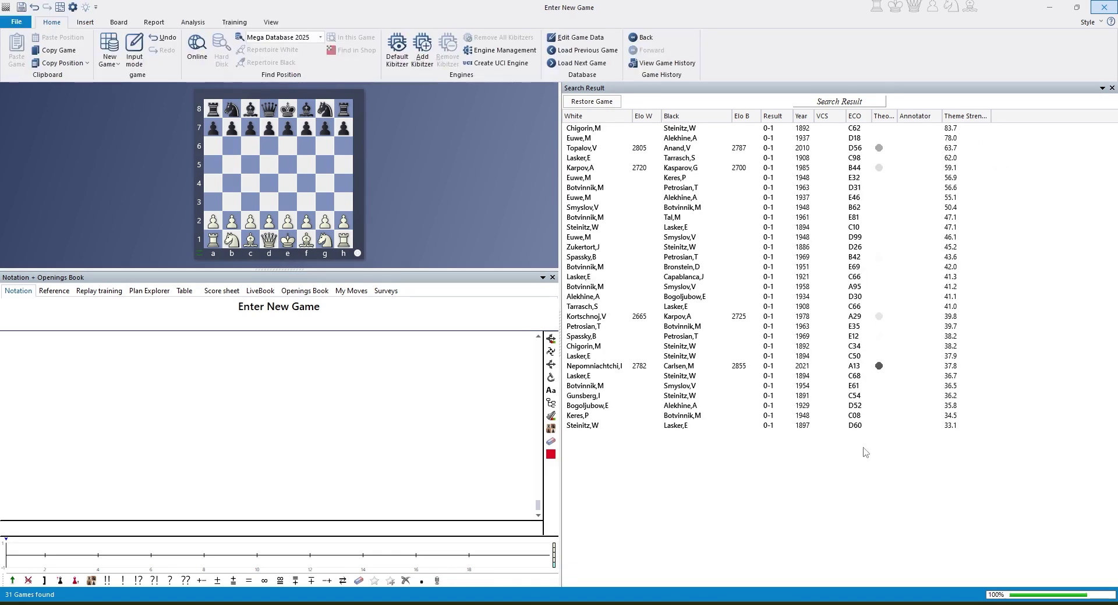
Load the 1892 Chigorin–Steinitz C62 game and the 1908 Lasker–Tarrasch C98 game from the search result.
{"action": "double_click", "coordinate": [882, 129]}
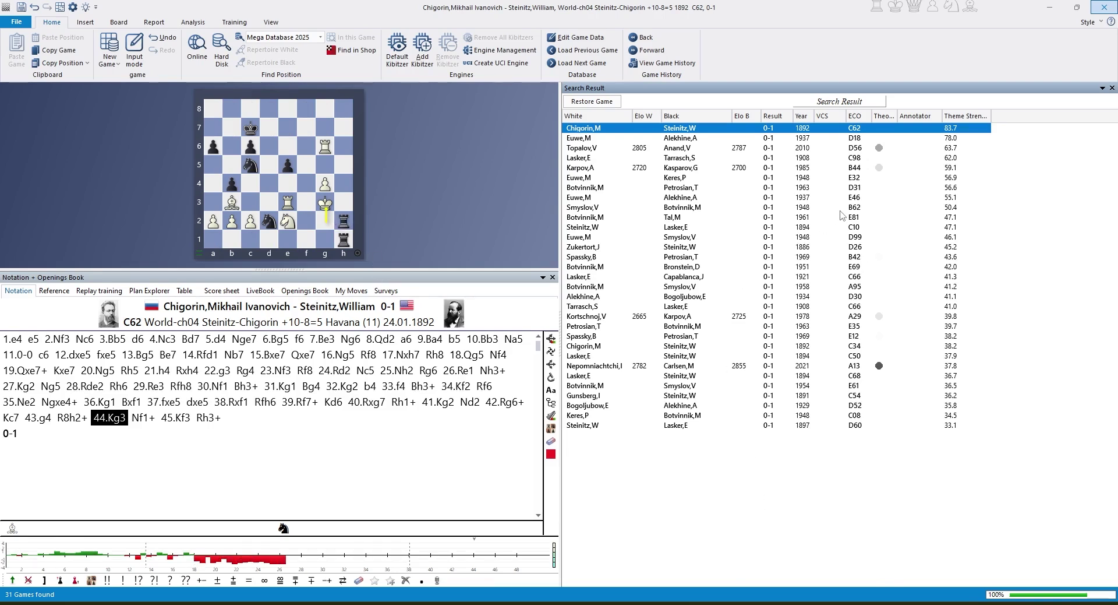
{"action": "left_click", "coordinate": [682, 158]}
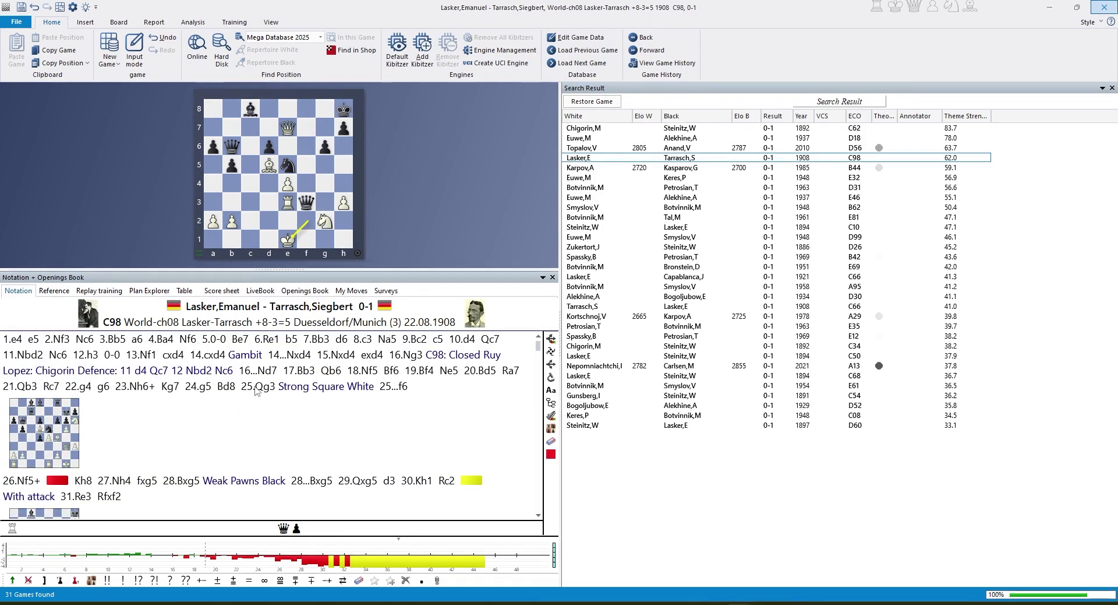
Examine the Lasker–Tarrasch positions at the theme comments after 25.Qg3, 28.Bxg5 and 32.Ng2.
{"action": "left_click", "coordinate": [260, 386]}
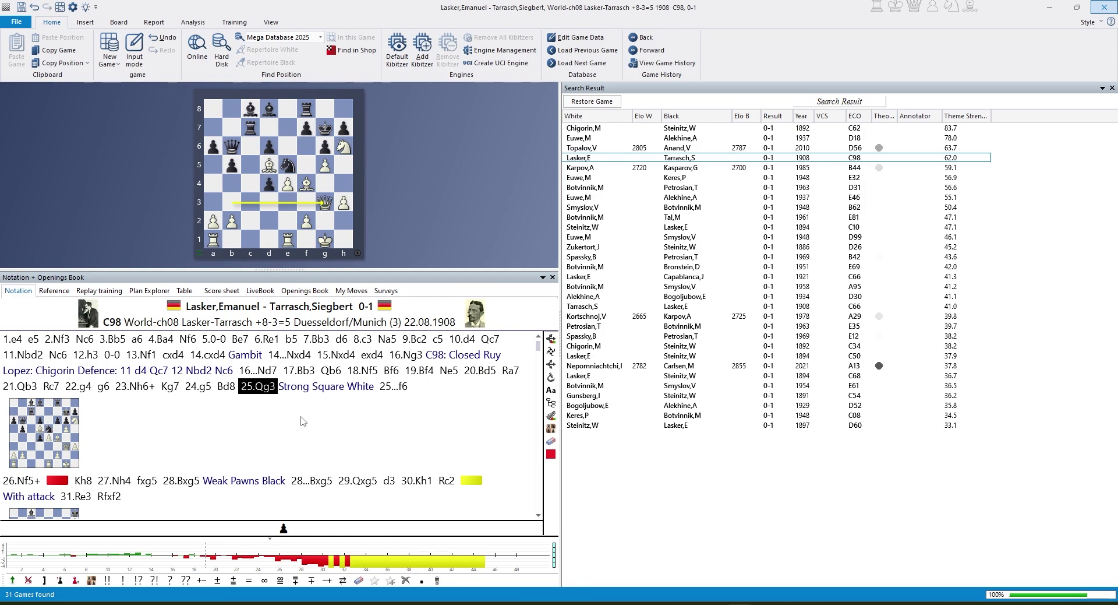
{"action": "scroll", "coordinate": [303, 421], "scroll_direction": "down", "scroll_amount": 1}
{"action": "left_click", "coordinate": [185, 417]}
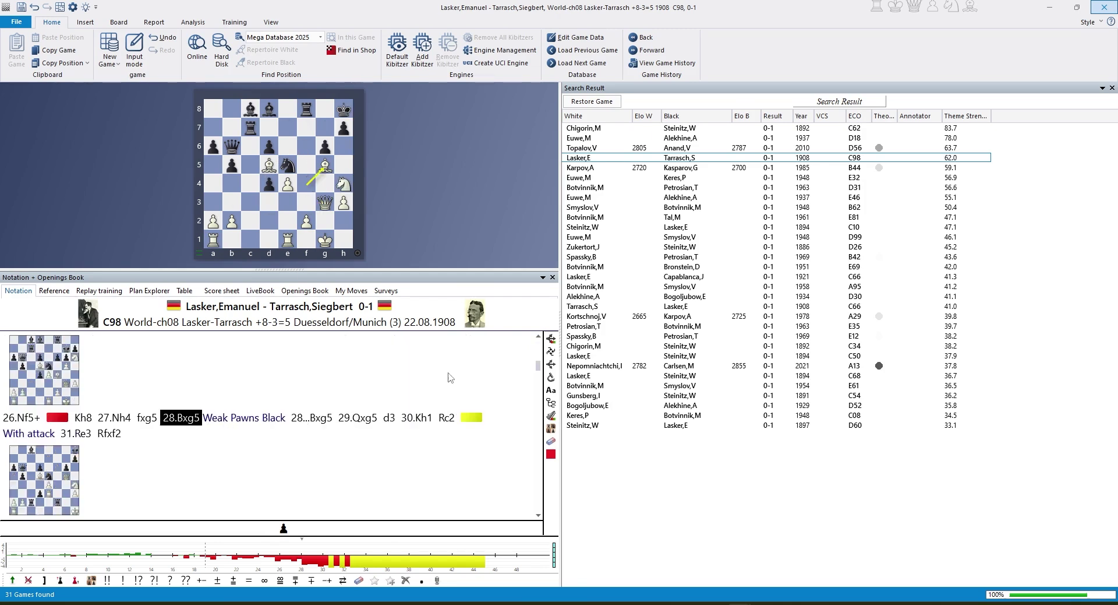
{"action": "scroll", "coordinate": [452, 377], "scroll_direction": "down", "scroll_amount": 2}
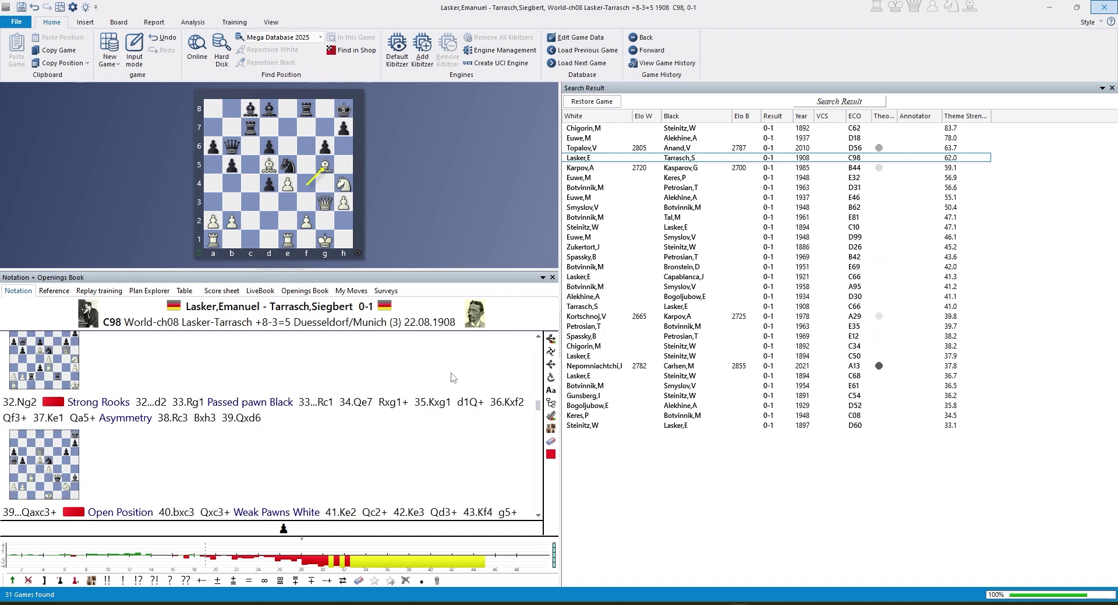
{"action": "scroll", "coordinate": [454, 377], "scroll_direction": "up", "scroll_amount": 1}
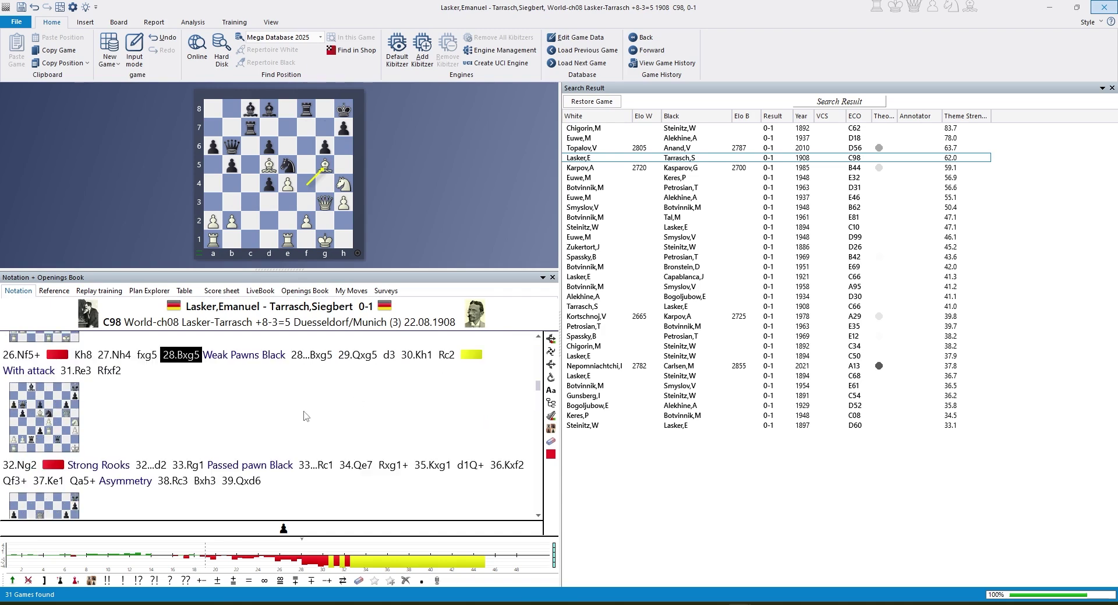
{"action": "left_click", "coordinate": [21, 465]}
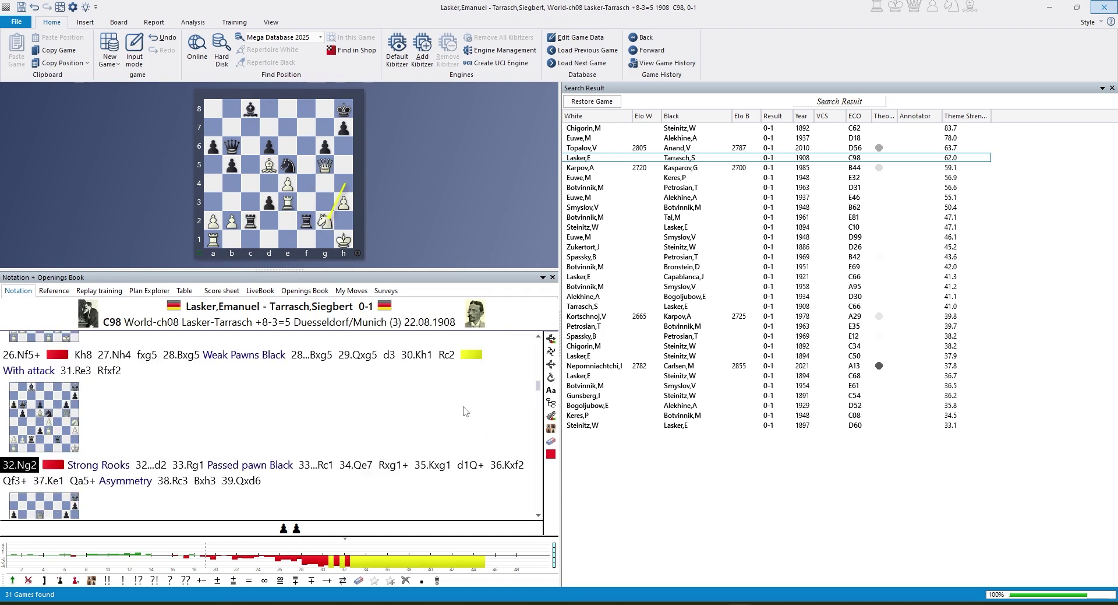